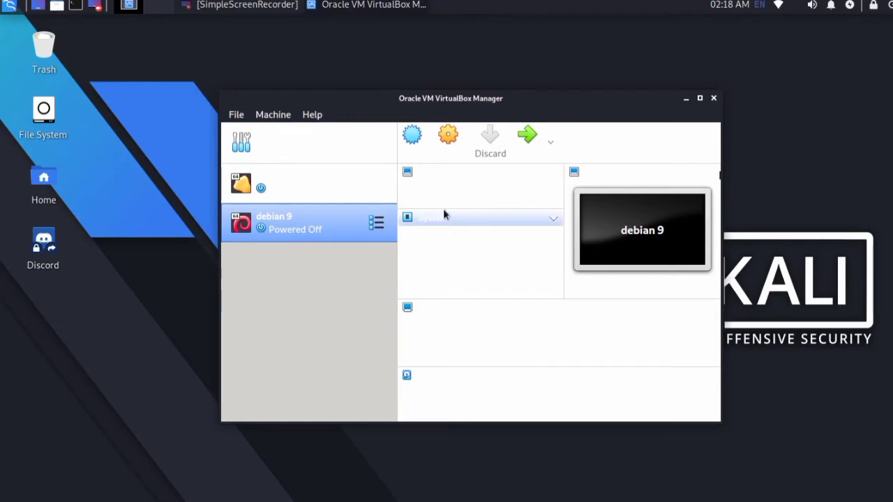
Create a new virtual machine named ubuntu, type Linux, version Ubuntu (64-bit), with 1024 MB of memory
click(422, 161)
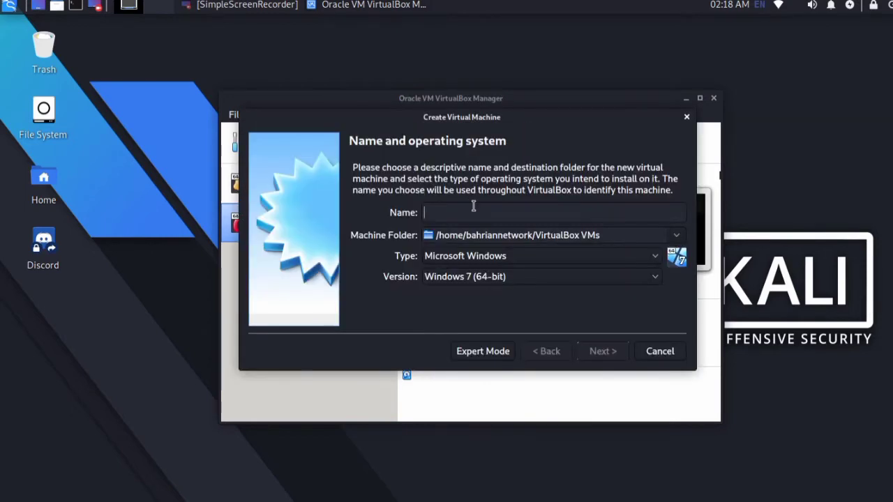
text(ubuntu)
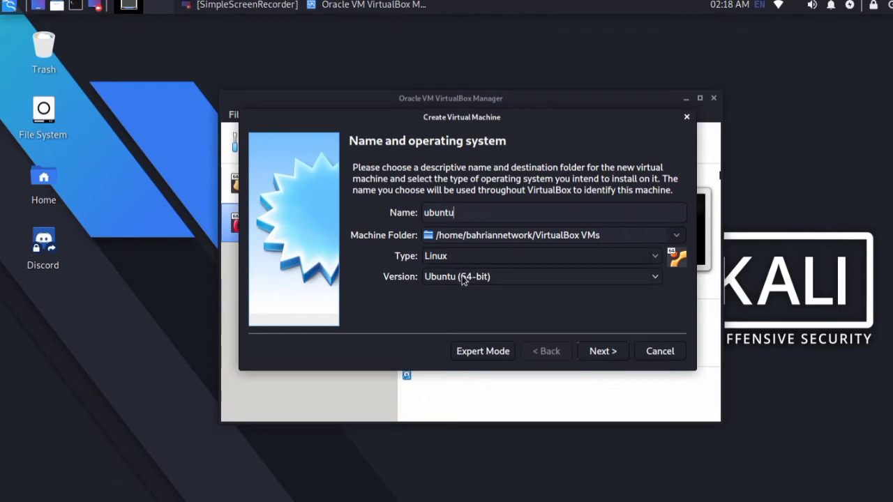
click(617, 358)
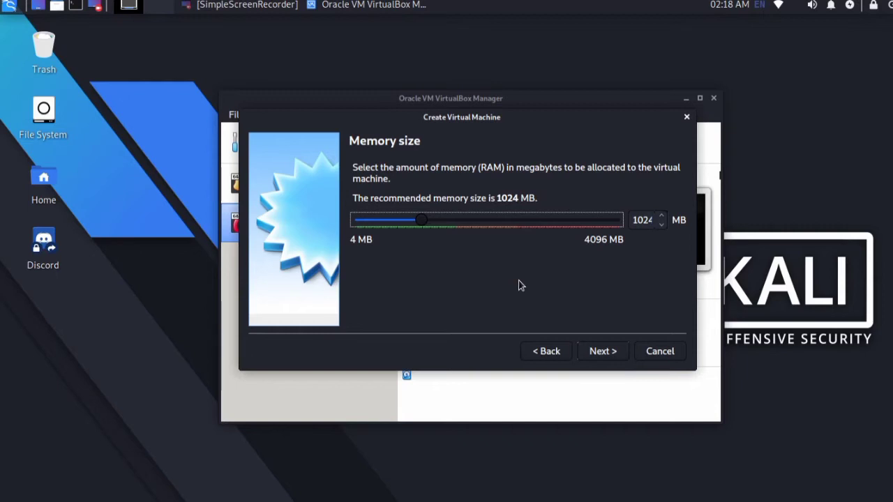
click(603, 352)
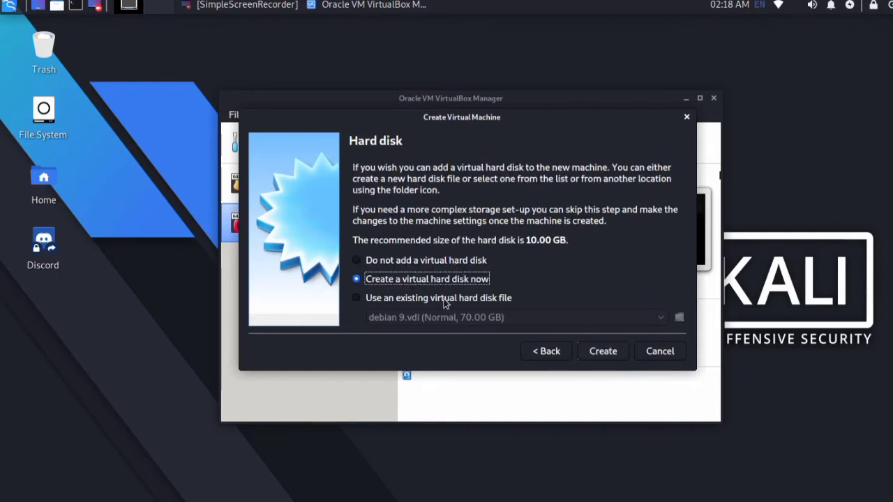
Create a dynamically allocated VDI virtual hard disk of 70 GB for the new machine
click(620, 355)
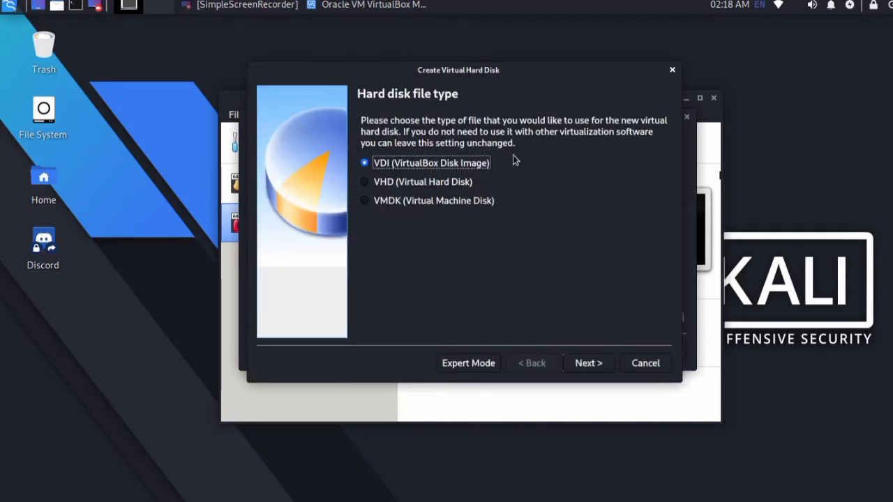
click(586, 362)
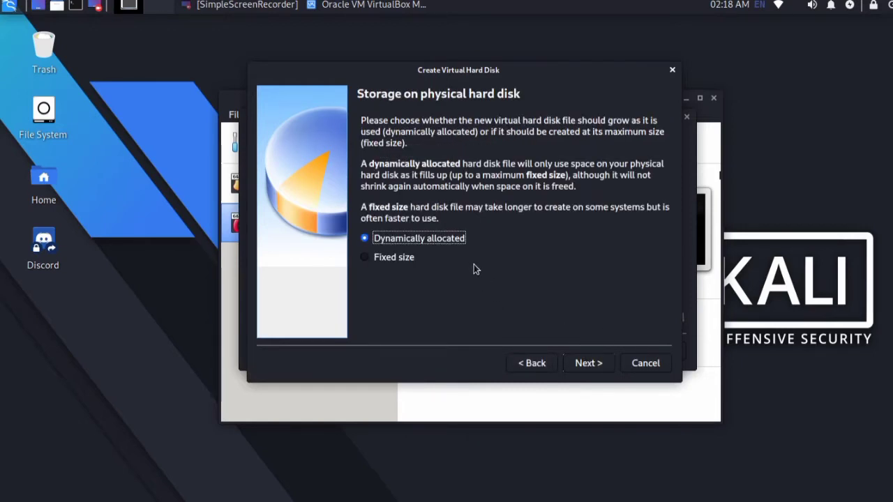
click(600, 366)
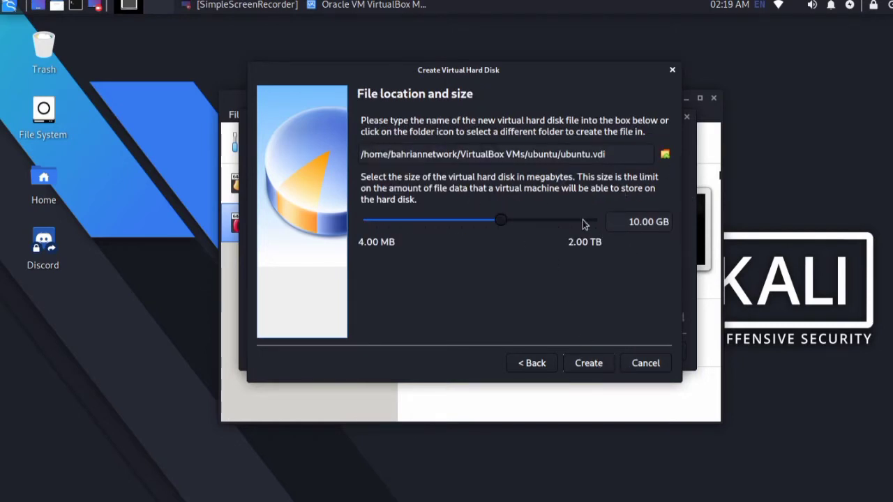
drag(649, 222, 627, 222)
text(700)
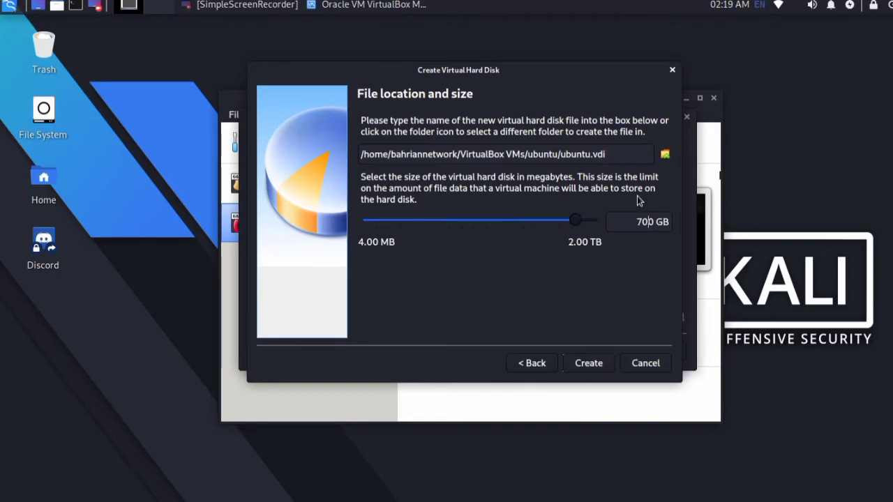
key(BackSpace)
click(589, 362)
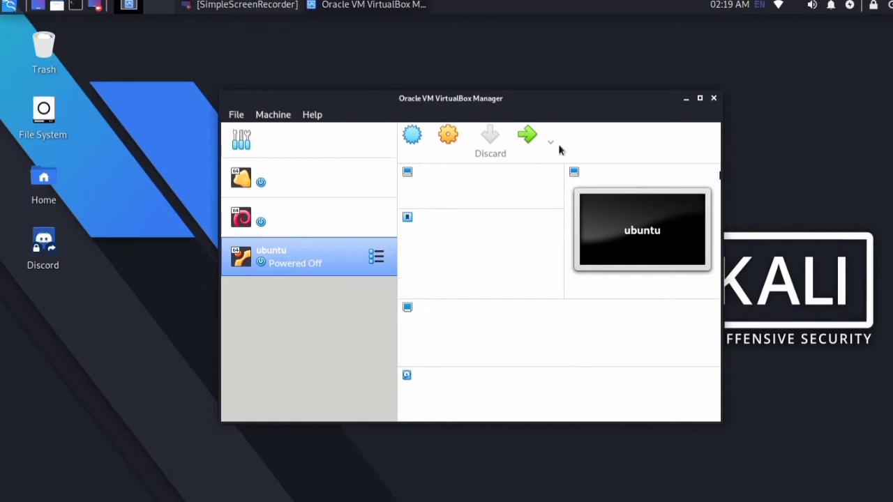
Start the ubuntu virtual machine with ubuntu-20.04.1-desktop-amd64.iso from the Downloads folder as its start-up disk
click(528, 142)
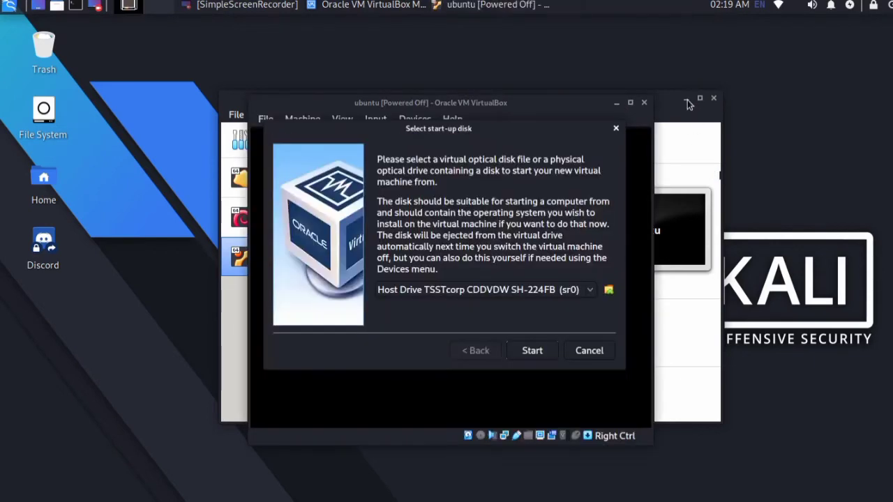
click(686, 101)
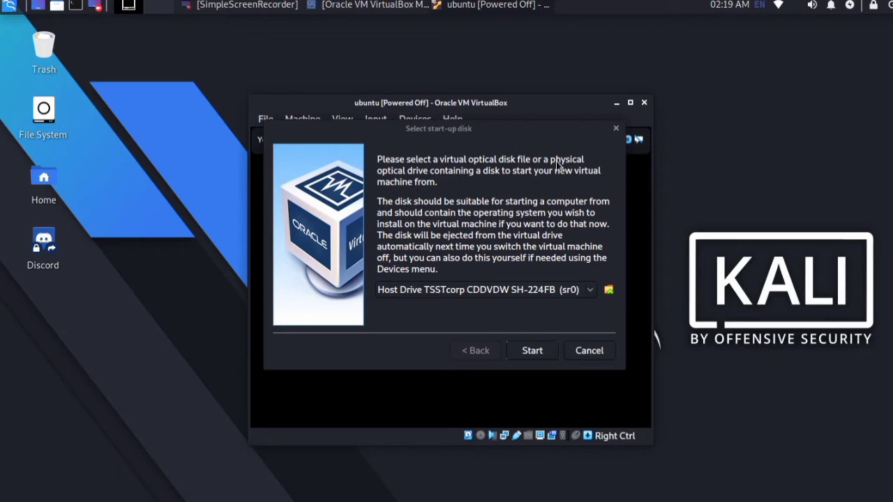
click(609, 290)
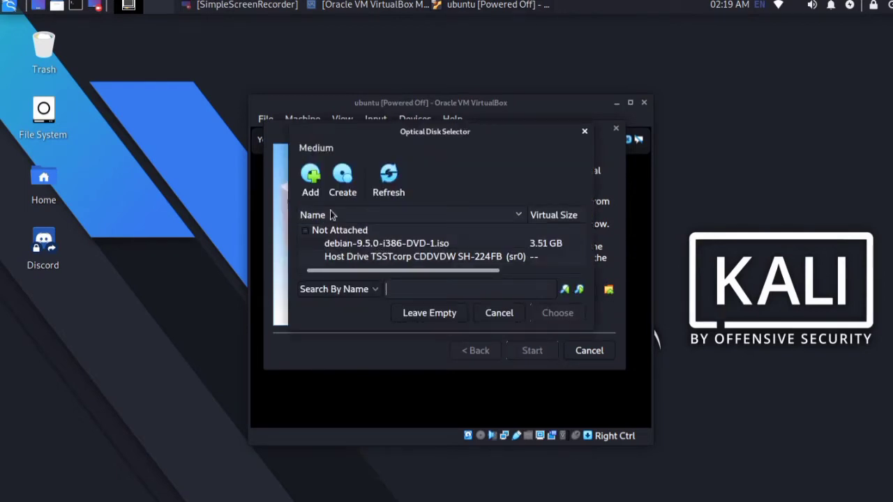
click(311, 176)
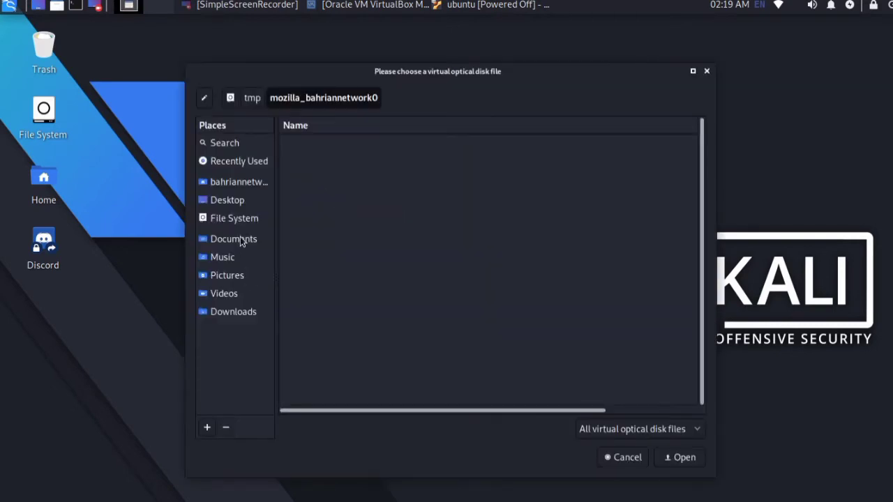
click(233, 312)
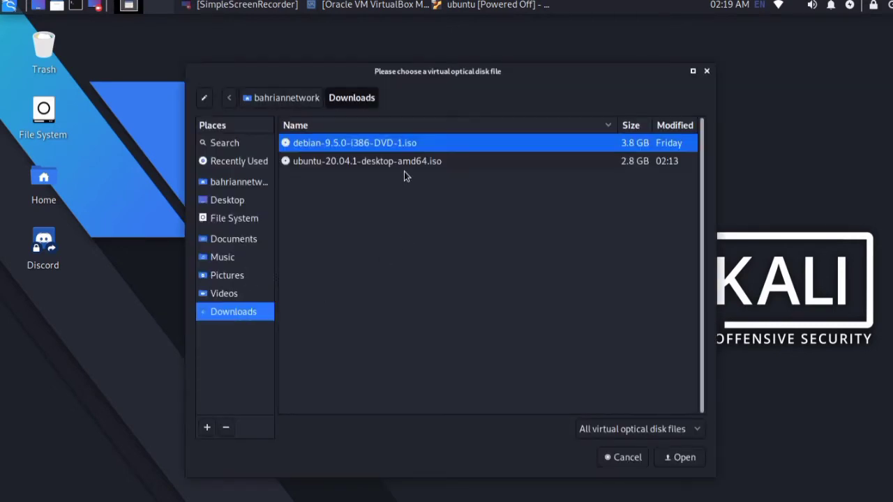
click(404, 162)
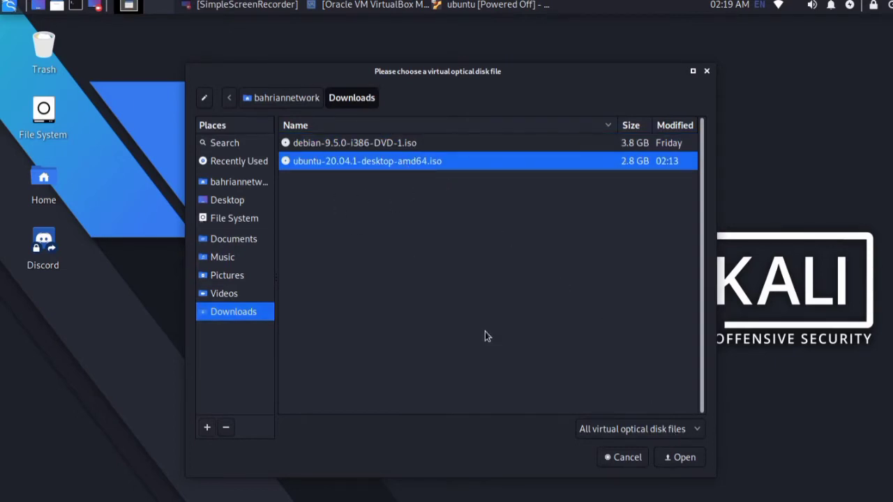
click(680, 457)
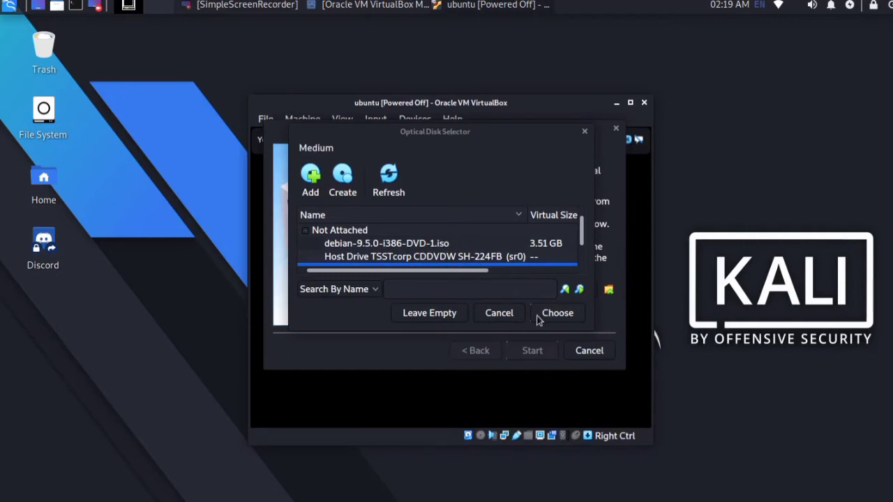
click(539, 316)
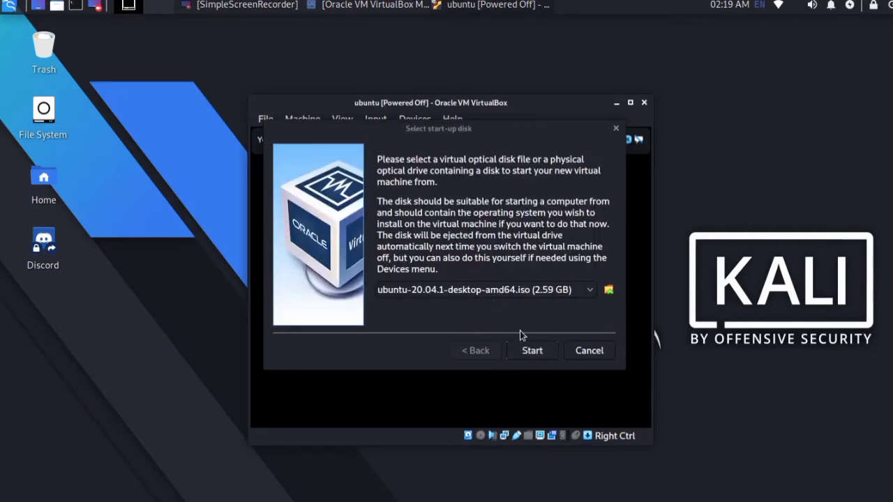
click(532, 350)
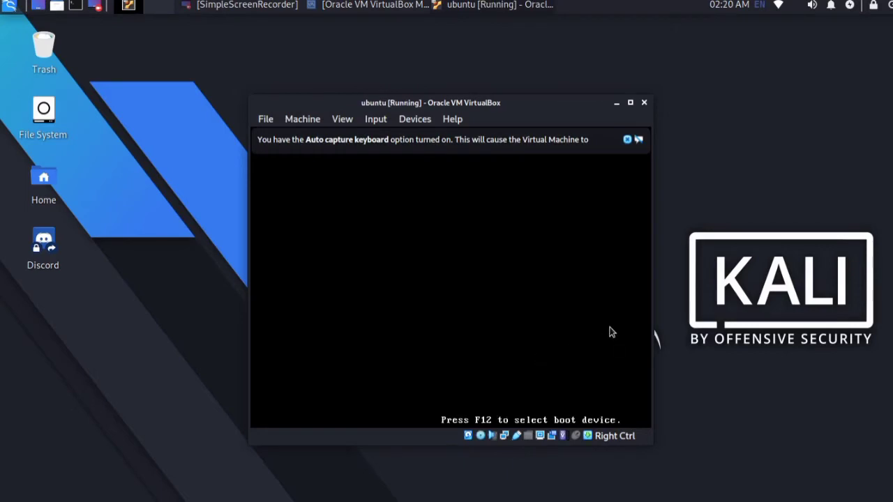
Dismiss the auto capture keyboard notice and move the running machine's window up so it fits on the desktop
click(627, 139)
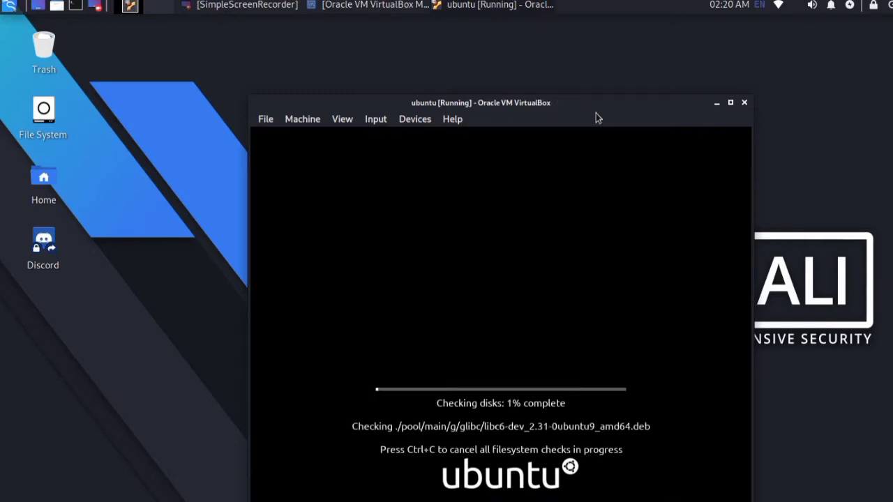
drag(572, 104, 554, 82)
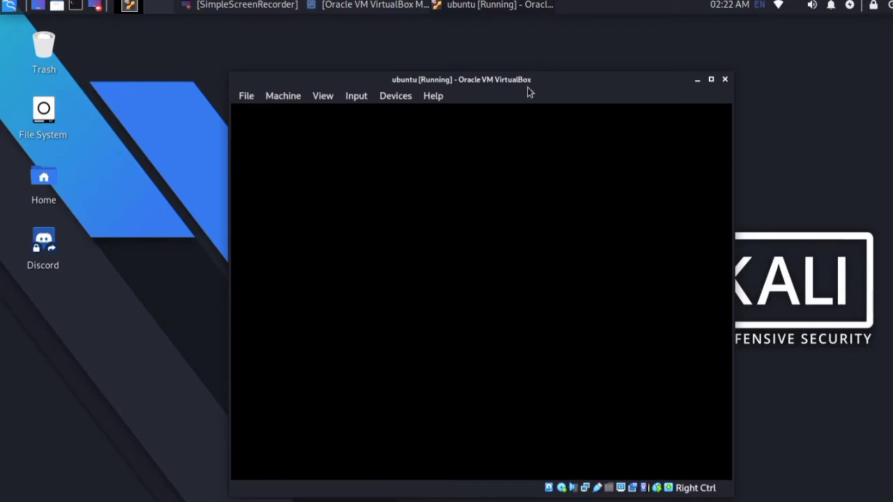
drag(527, 87, 522, 84)
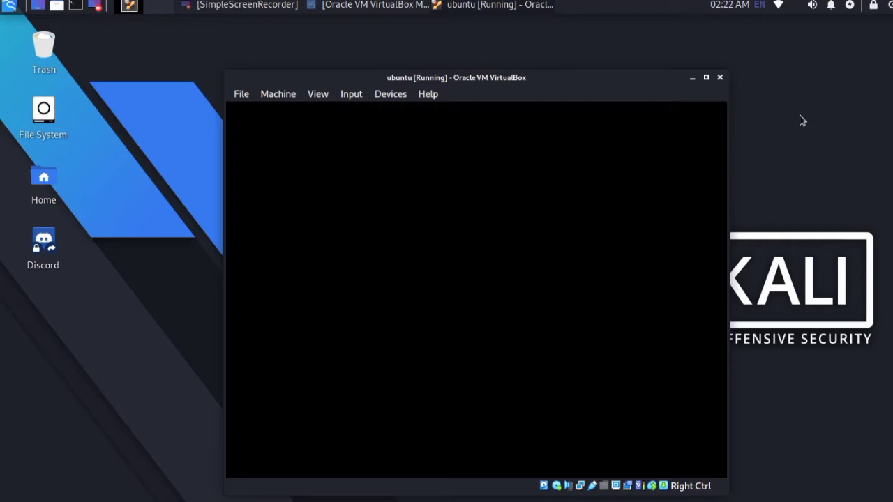
click(244, 5)
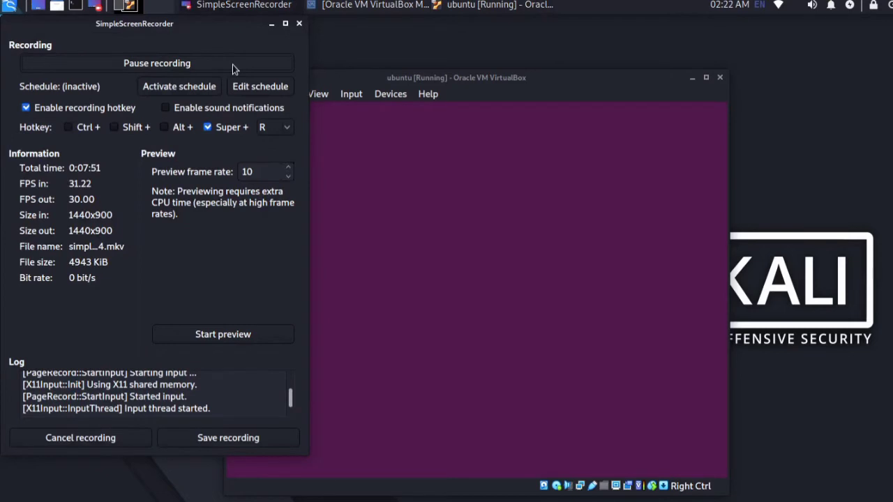
click(237, 5)
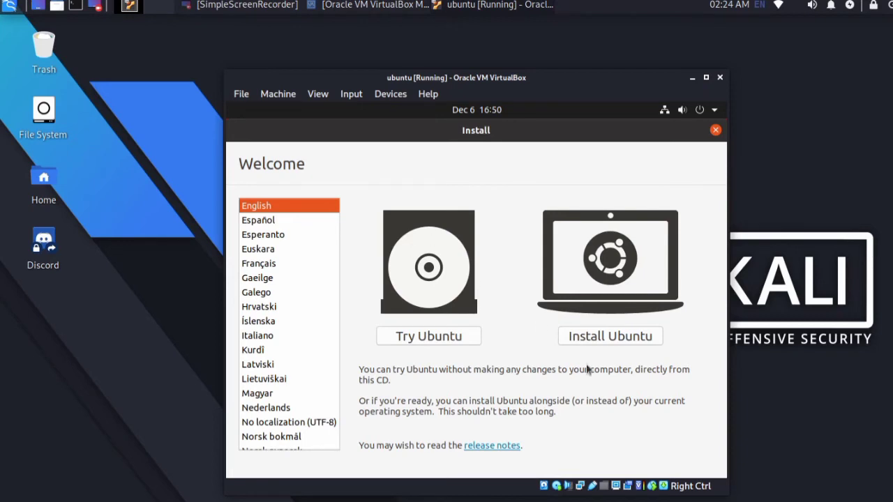
Begin installing Ubuntu in English with the English (US) keyboard layout, Normal installation and updates downloaded during installation
click(640, 342)
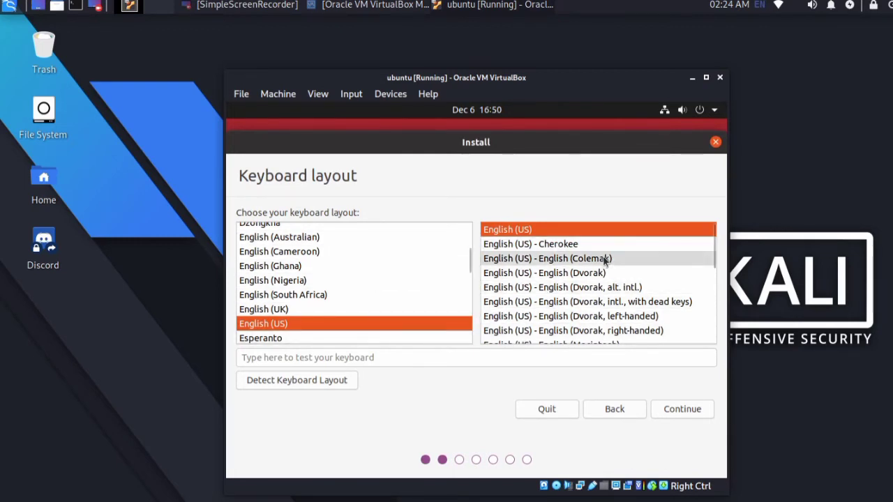
click(682, 409)
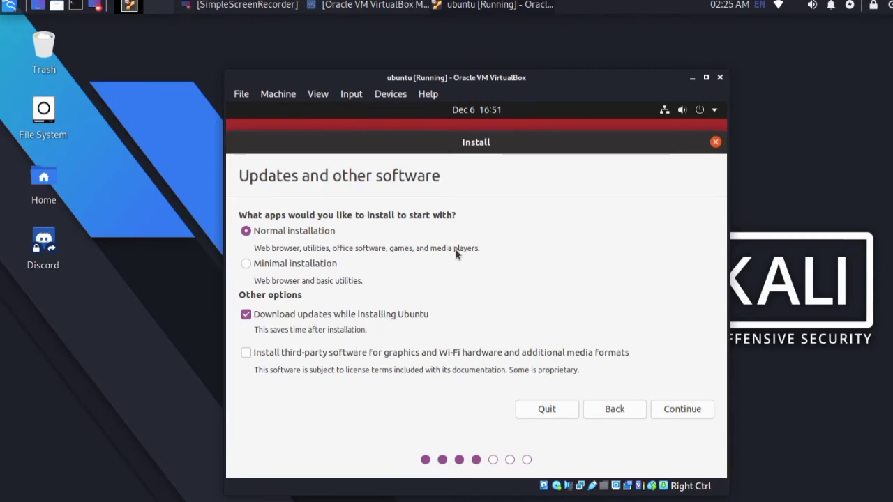
click(700, 407)
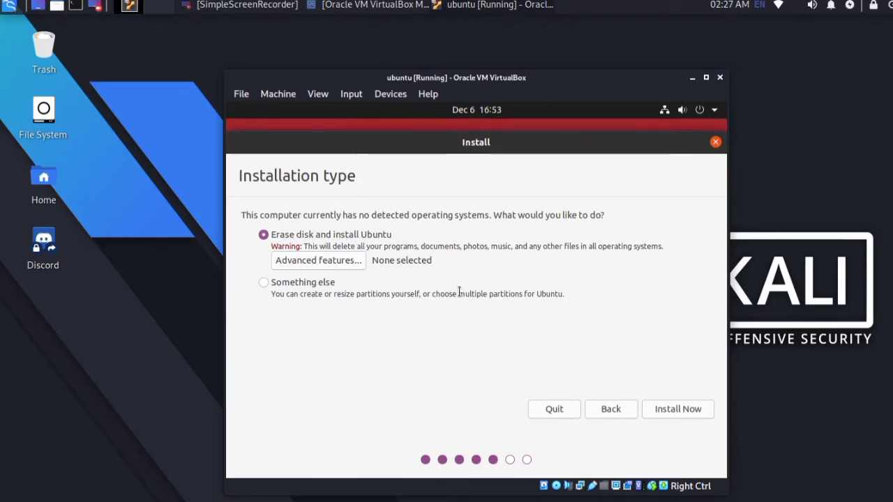
Install with the Erase disk and install Ubuntu option, accept the disk changes, and use Jakarta as the location
click(696, 411)
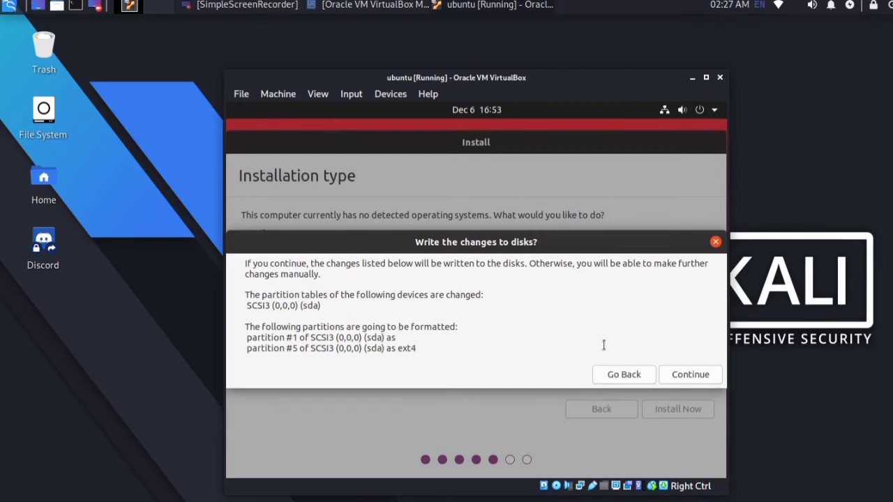
click(690, 376)
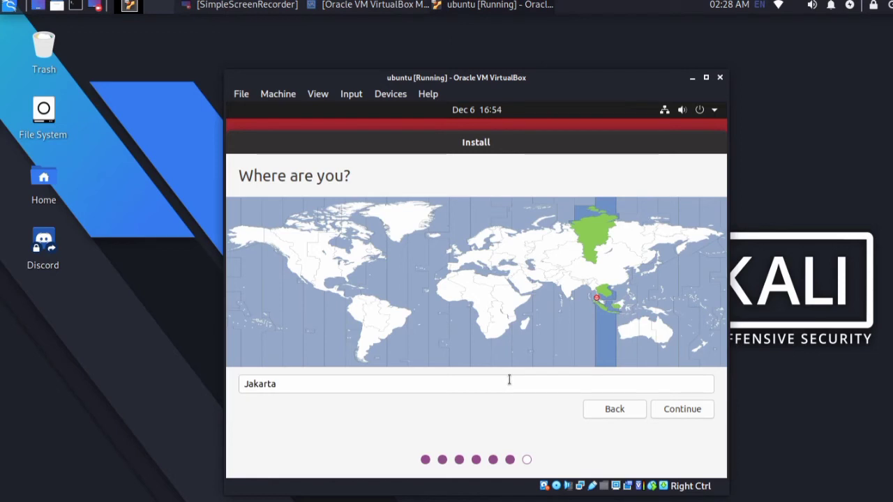
click(694, 412)
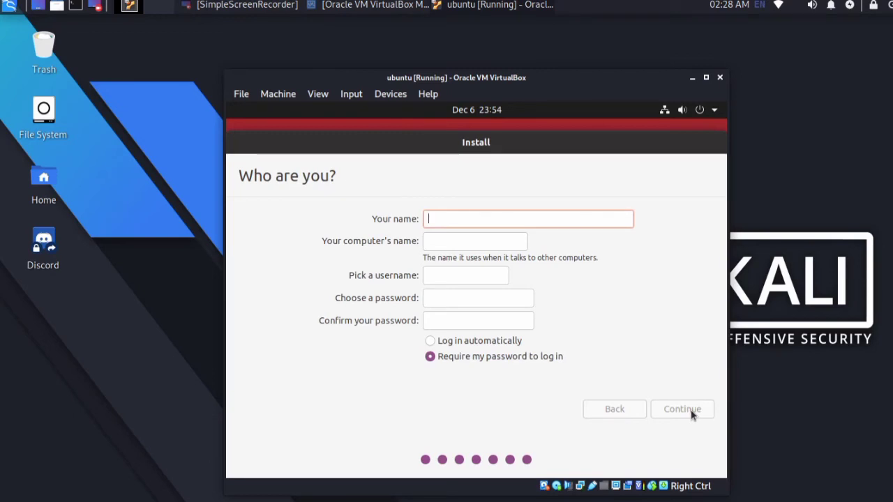
Fill in the installer's account details with the user's name and a confirmed password, keeping password login required, and start the installation
text(bahria)
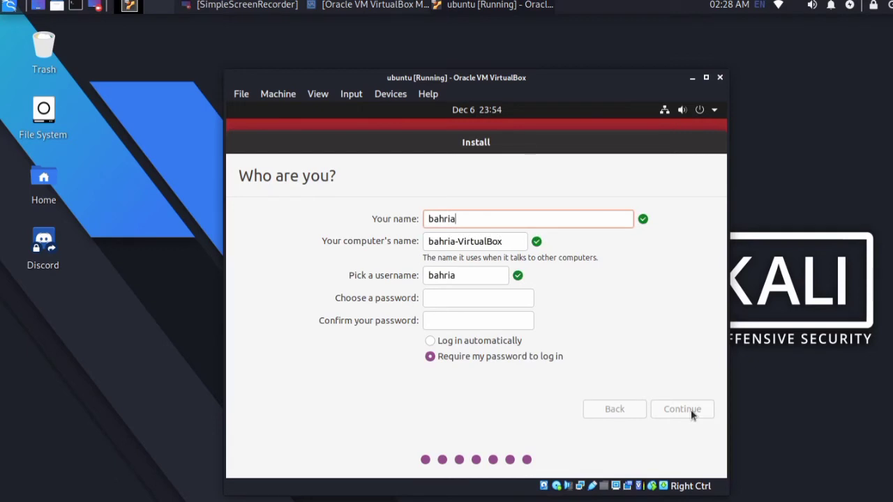
text(n)
click(479, 301)
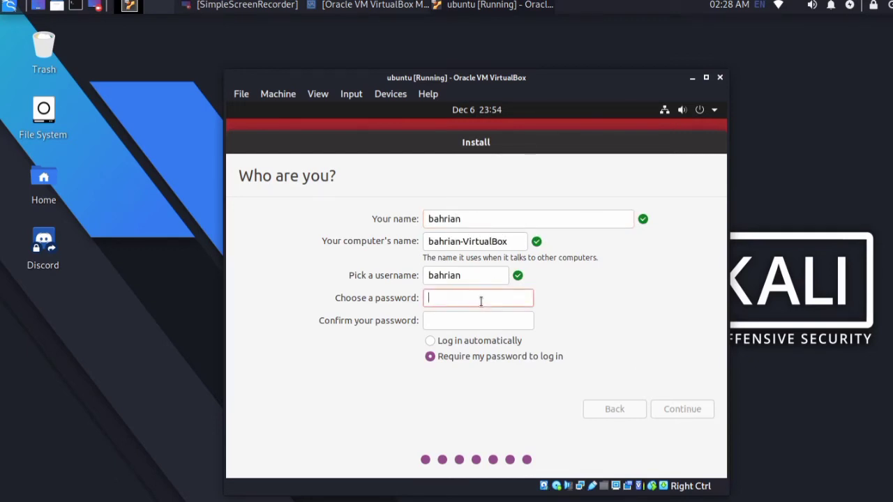
text(••)
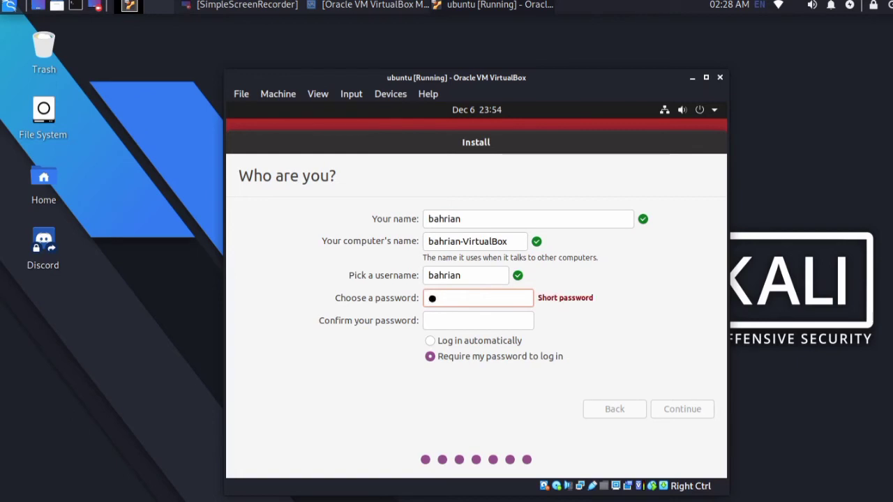
text(•••••)
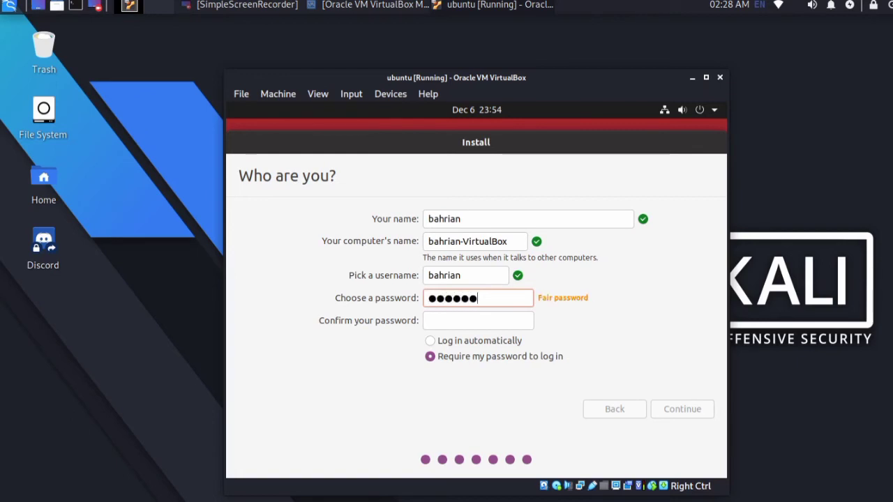
key(Tab)
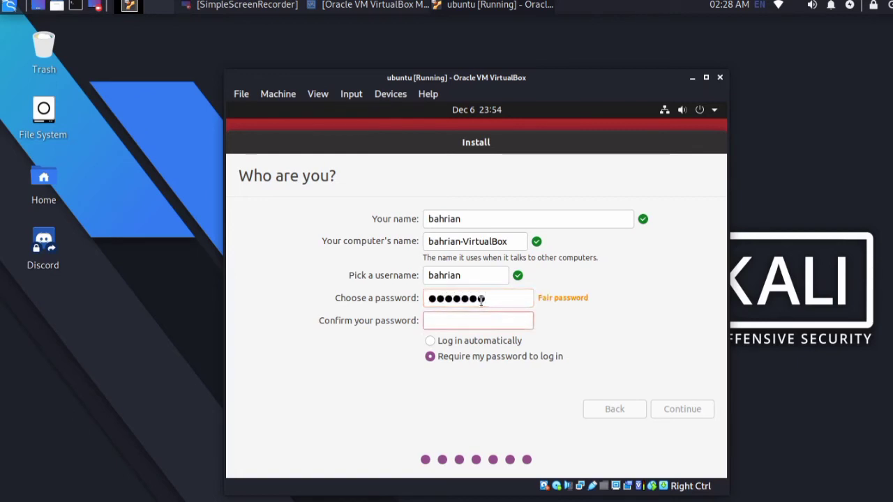
text(•)
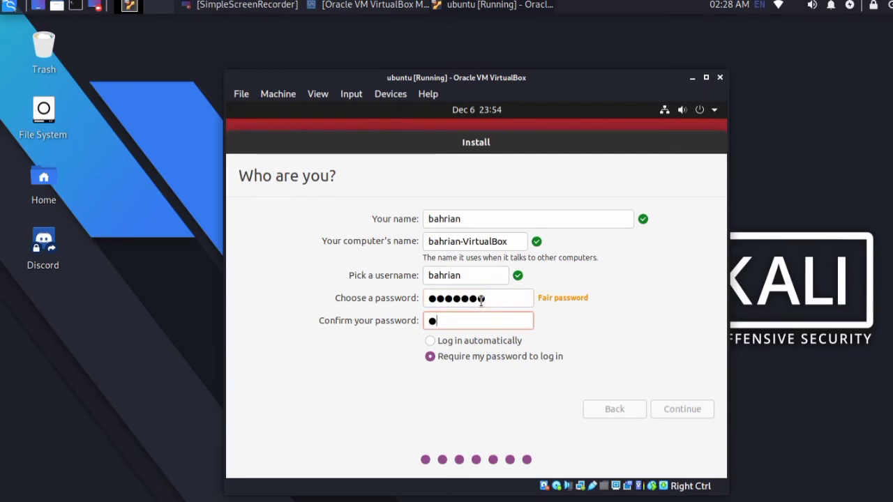
text(••••••)
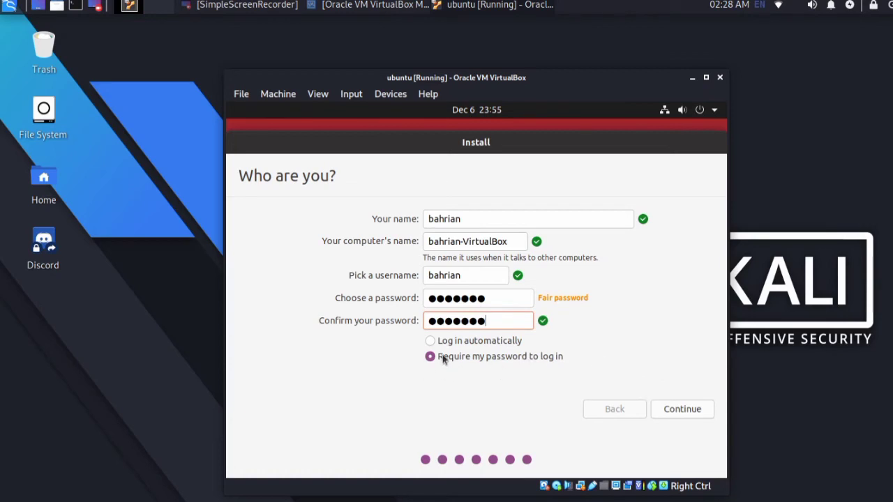
click(687, 413)
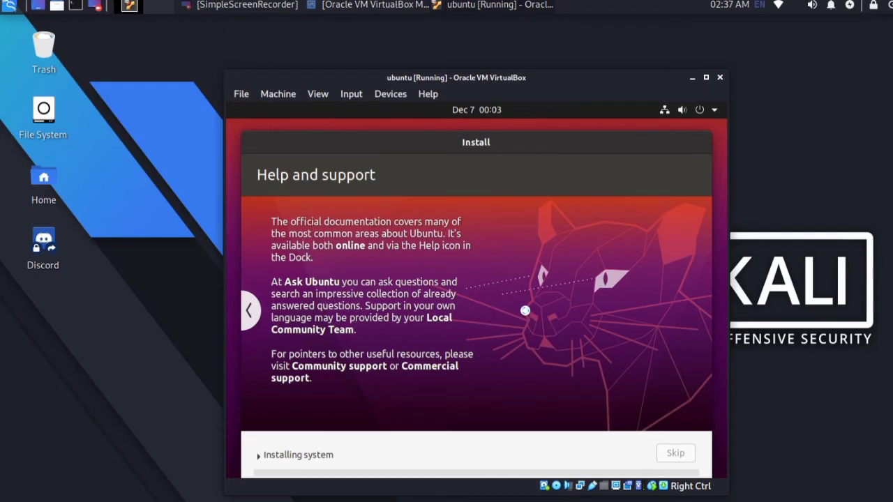
click(239, 4)
click(208, 64)
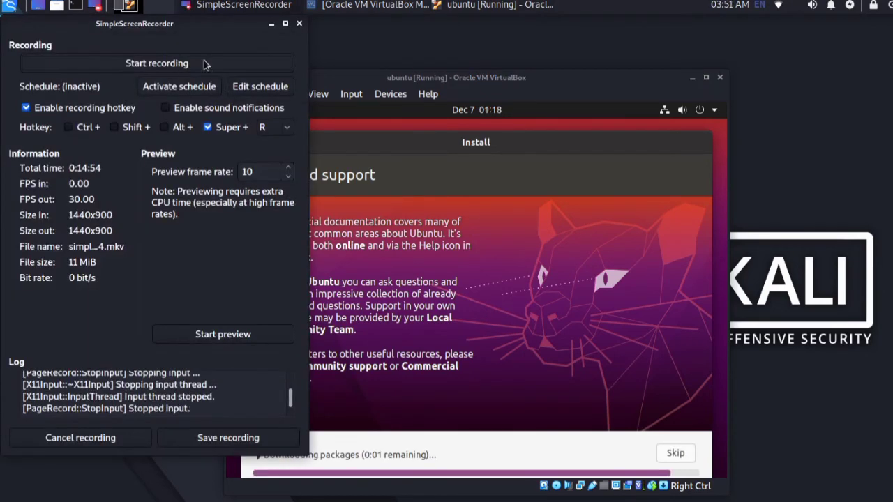
click(237, 60)
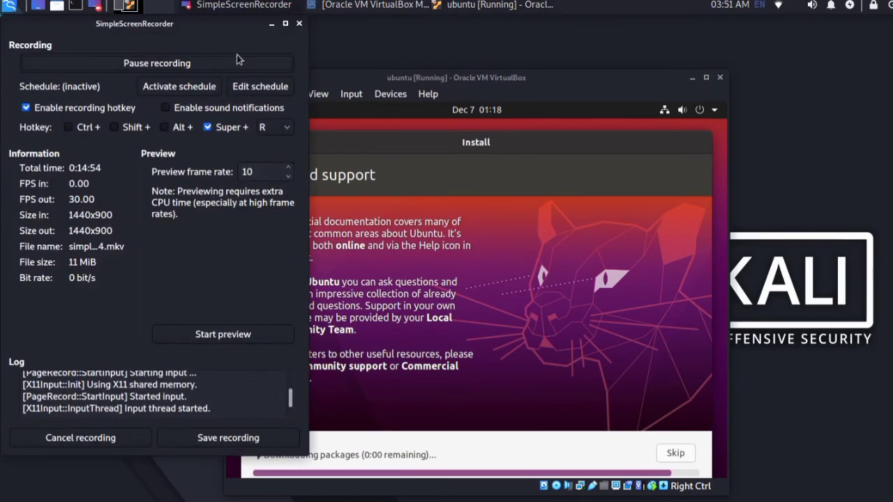
click(272, 23)
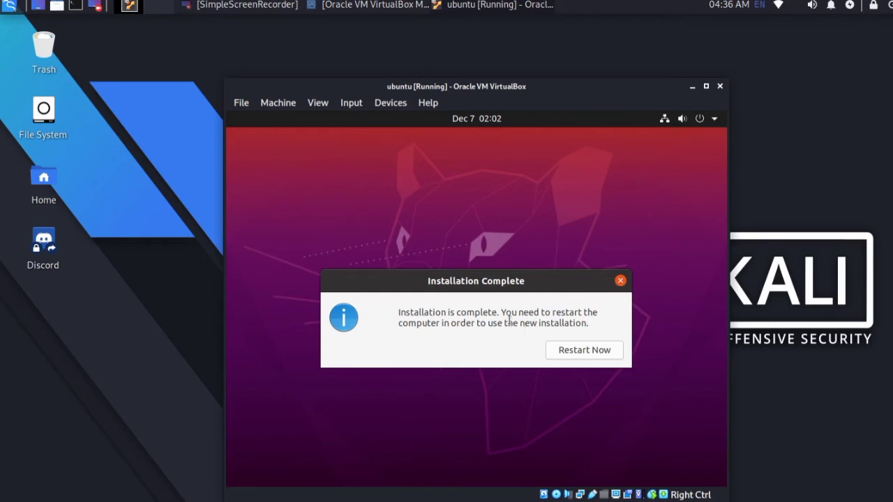
Restart the machine after installation, boot the Ubuntu entry, and dismiss the mouse pointer integration notices
click(583, 351)
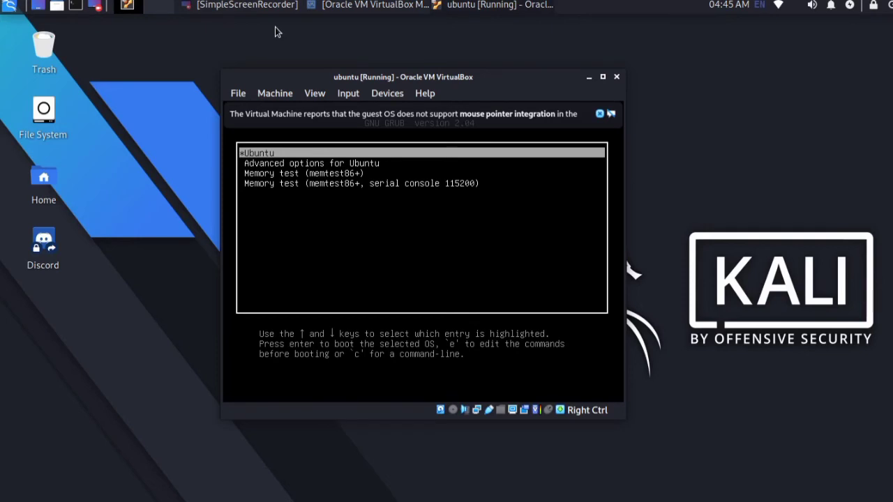
key(Return)
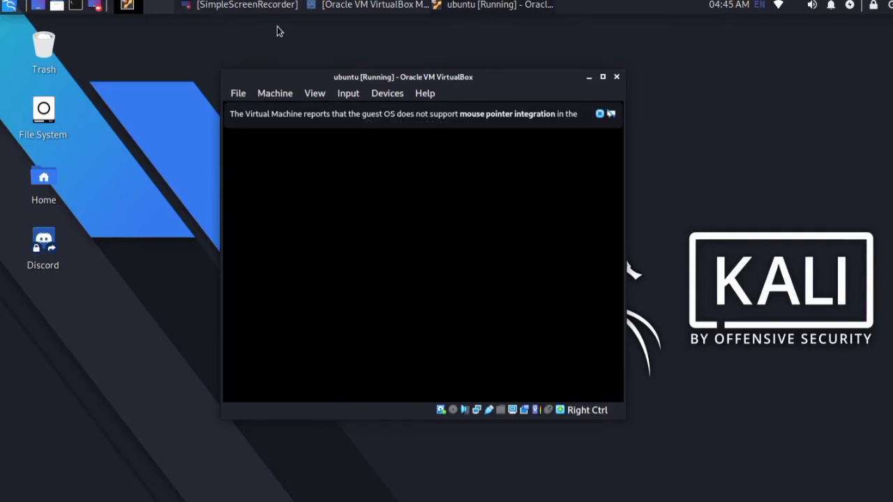
click(601, 120)
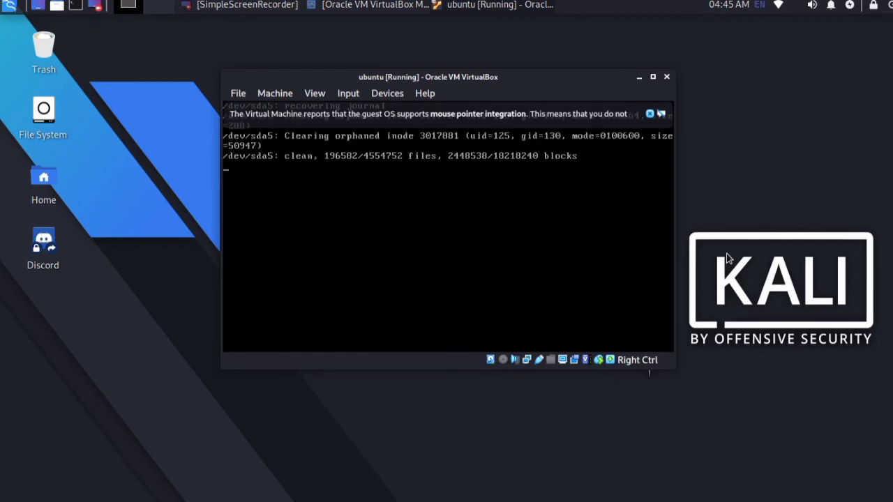
click(650, 113)
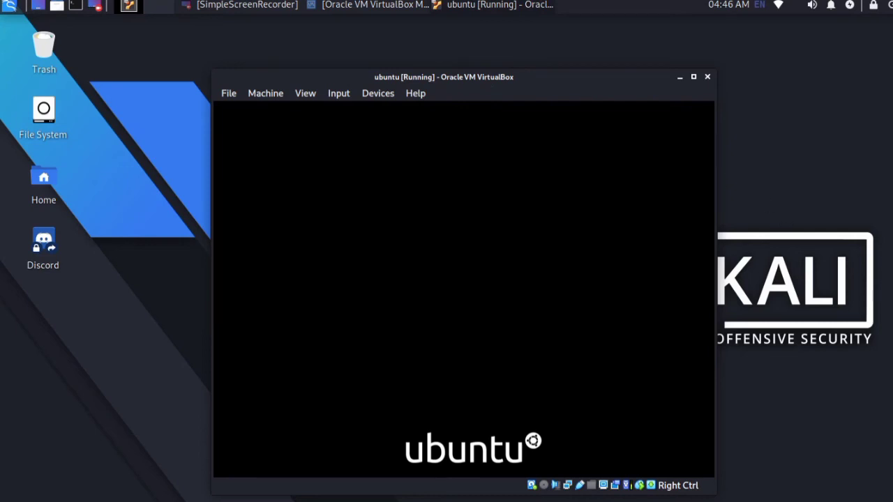
drag(508, 82, 503, 83)
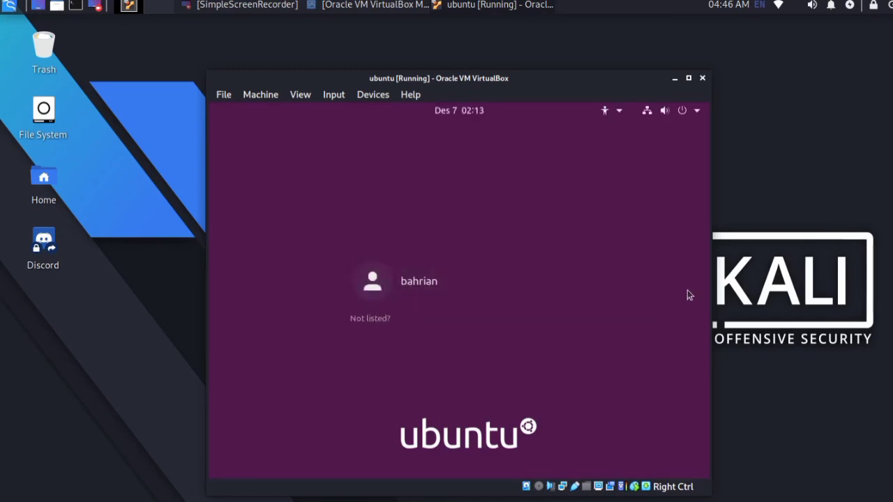
Log in to the newly created Ubuntu account with the account password
click(518, 283)
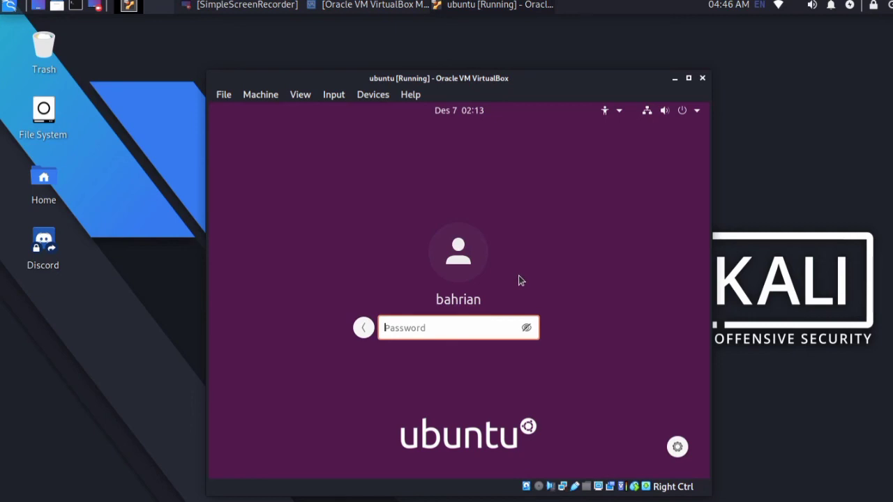
text(aaaaaaa)
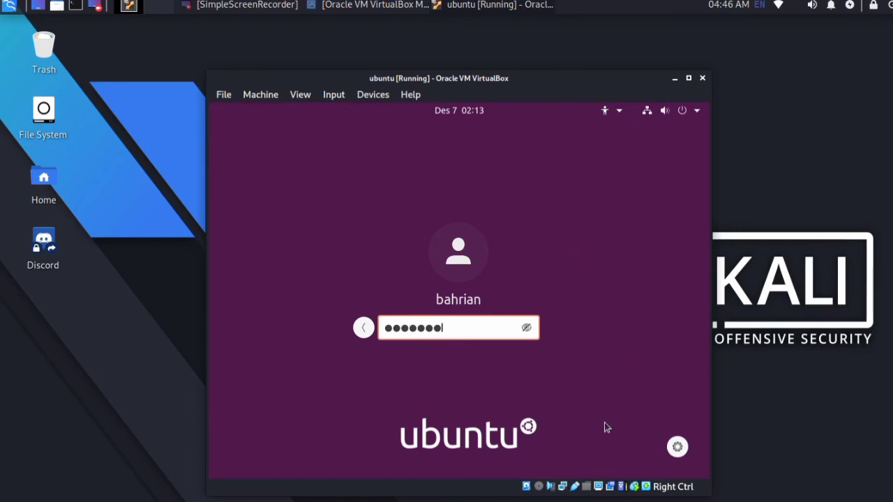
key(Return)
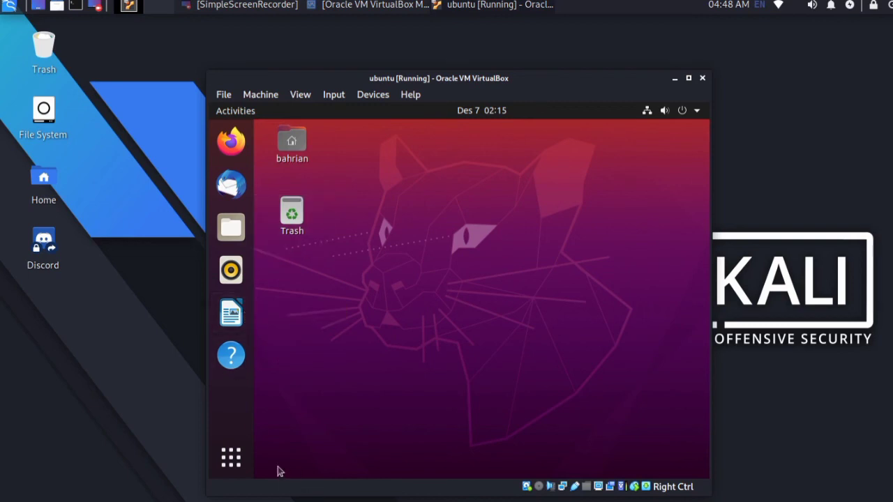
Look through all three pages of installed applications, and return to the Welcome to Ubuntu setup
click(232, 458)
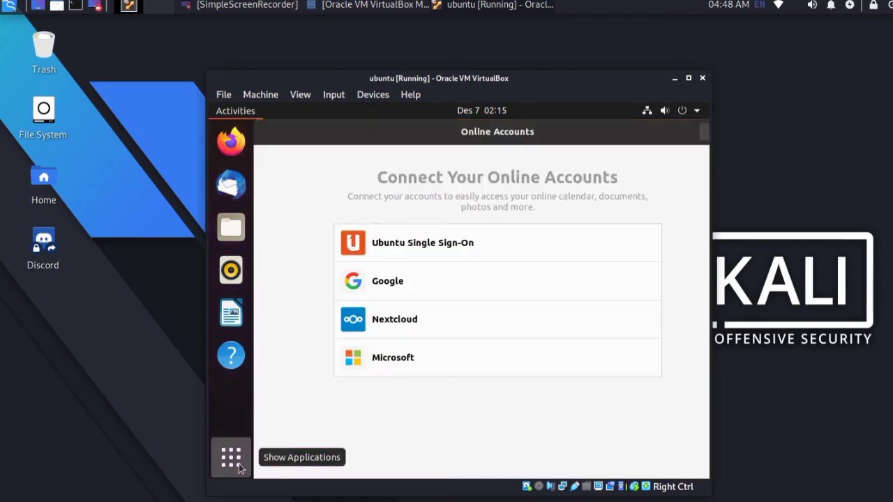
click(233, 460)
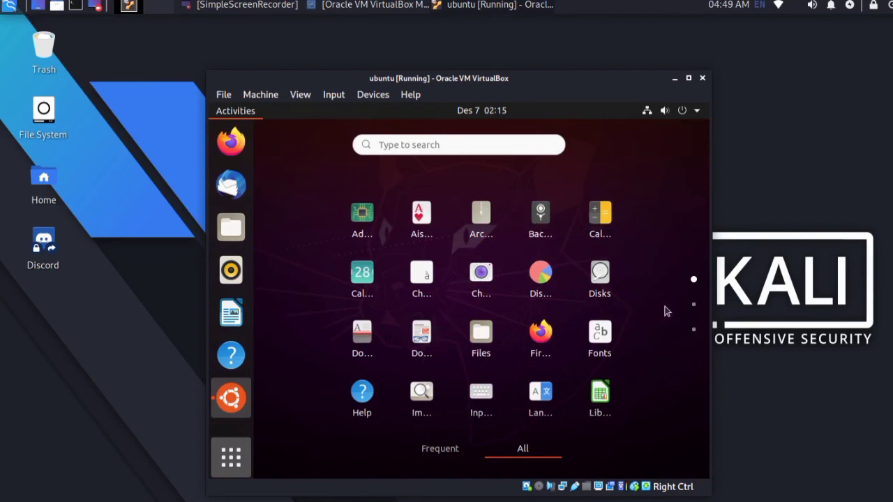
click(693, 305)
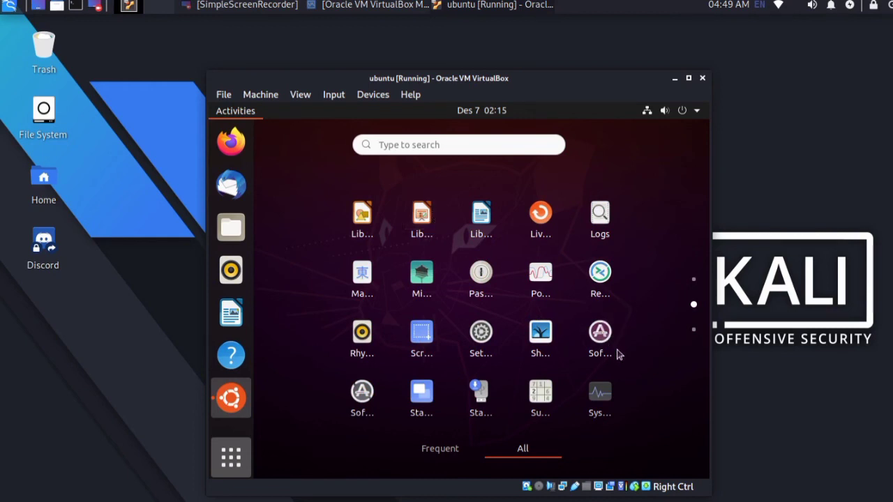
click(693, 330)
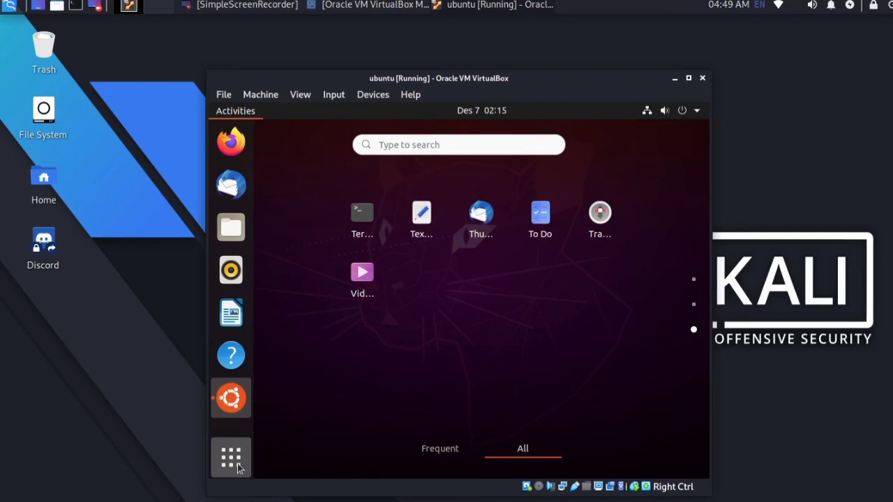
click(478, 385)
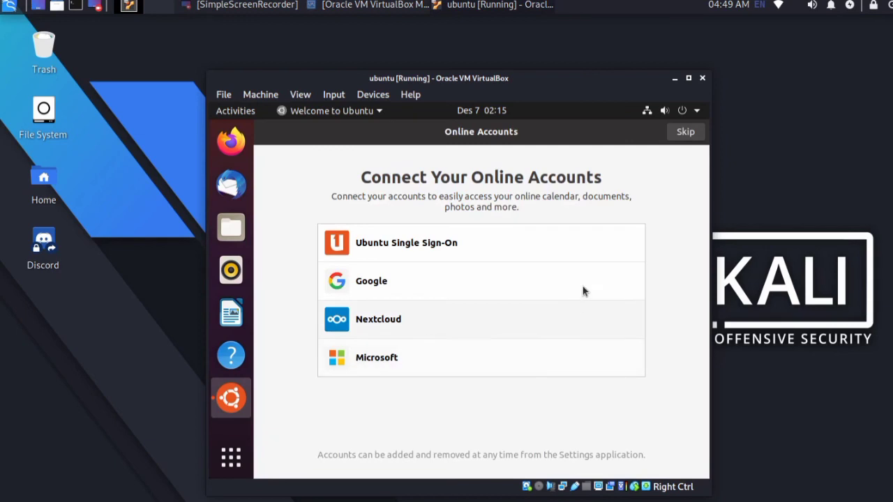
Skip the online accounts and Livepatch setup, and continue past the privacy page with Location Services off
click(687, 133)
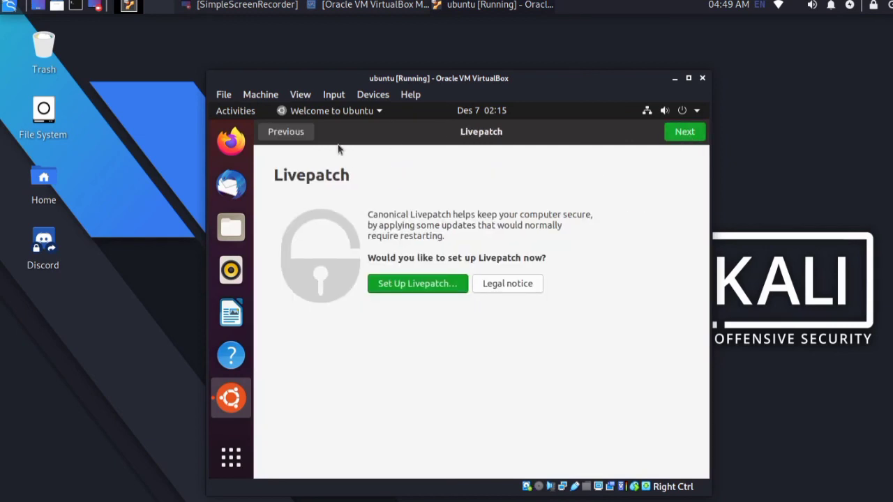
click(690, 134)
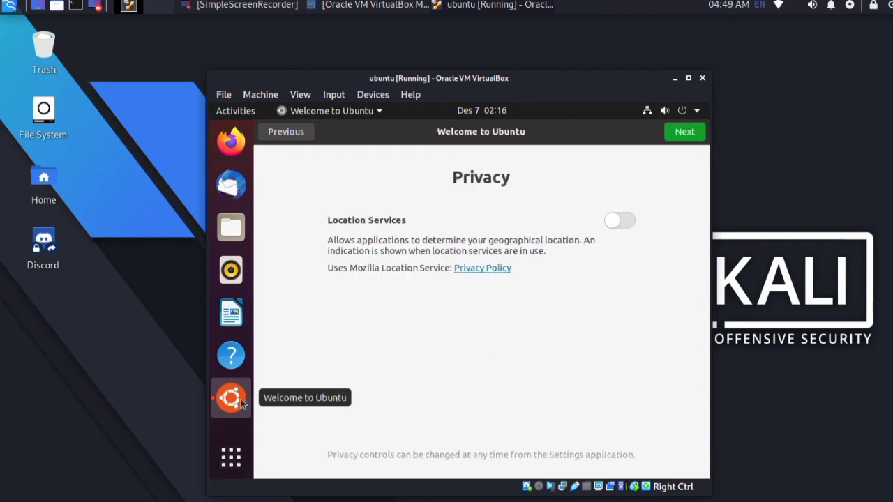
click(686, 133)
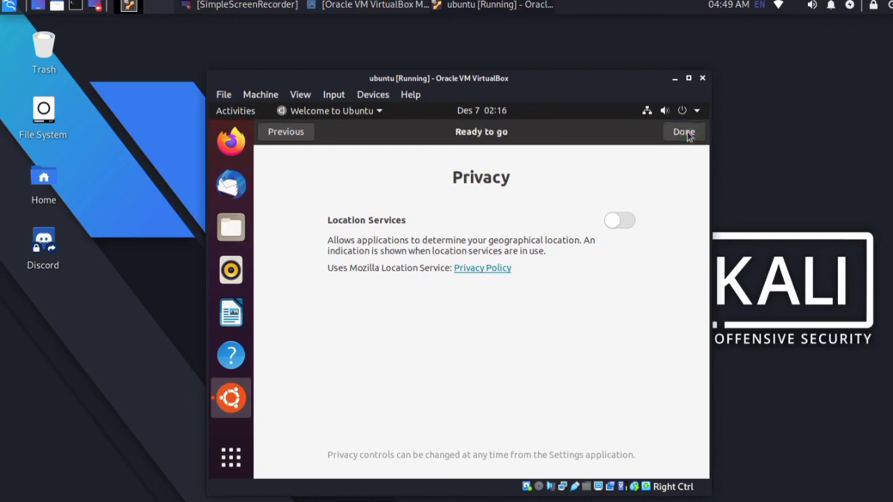